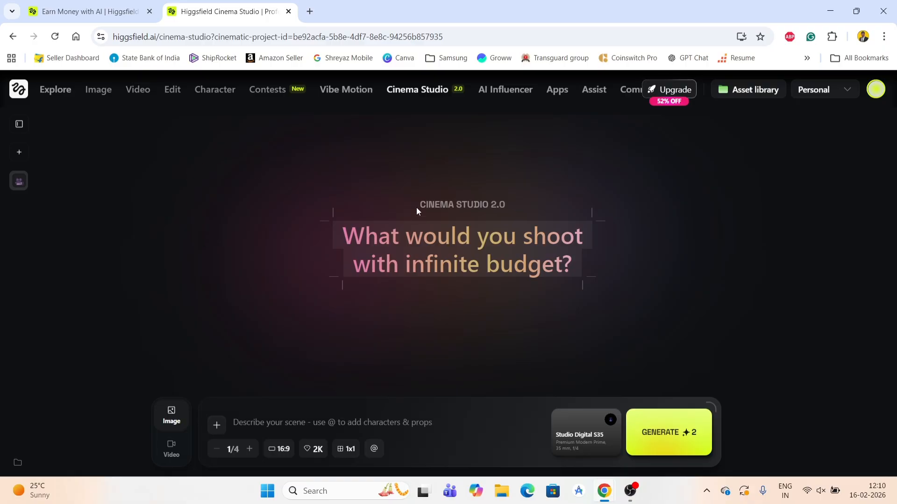
Paste a prompt for a cinematic night scene of a man holding a glowing smartphone in a dimly lit apartment
{"action": "left_click_drag", "start_coordinate": [416, 208], "coordinate": [501, 206]}
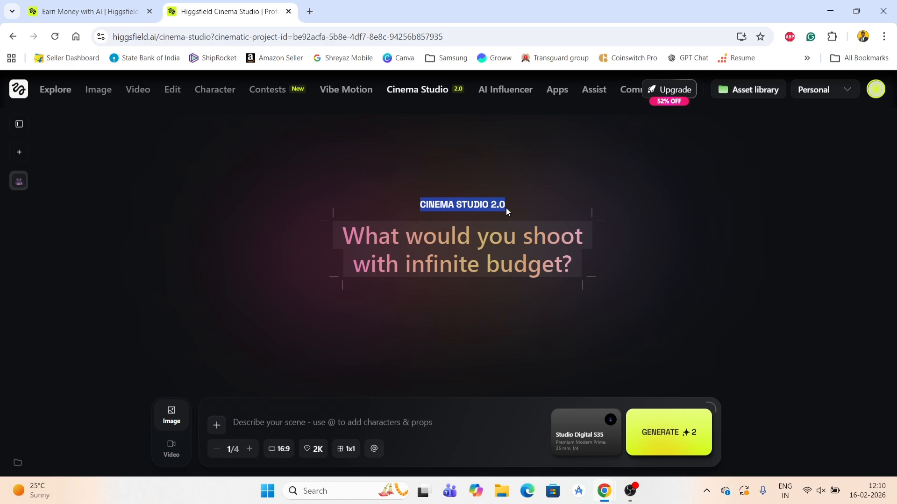
{"action": "left_click", "coordinate": [284, 421]}
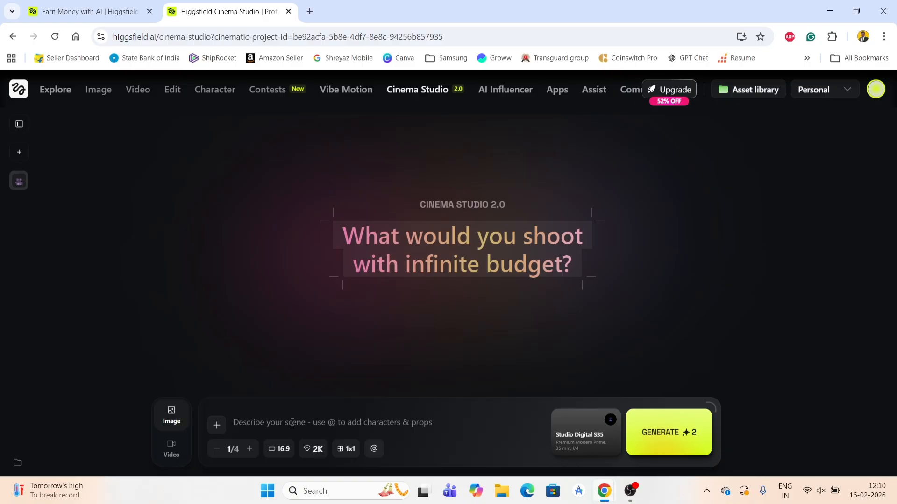
{"action": "type", "text": "A cinematic night scene of a man standing alone in a dimly lit apartment, holding a glowing smartphone, suspense atmosphere, dramatic lighting, soft blue moonlight from window, shallow depth of field, realistic skin texture, cinematic composition, film still, high detail, moody shadows"}
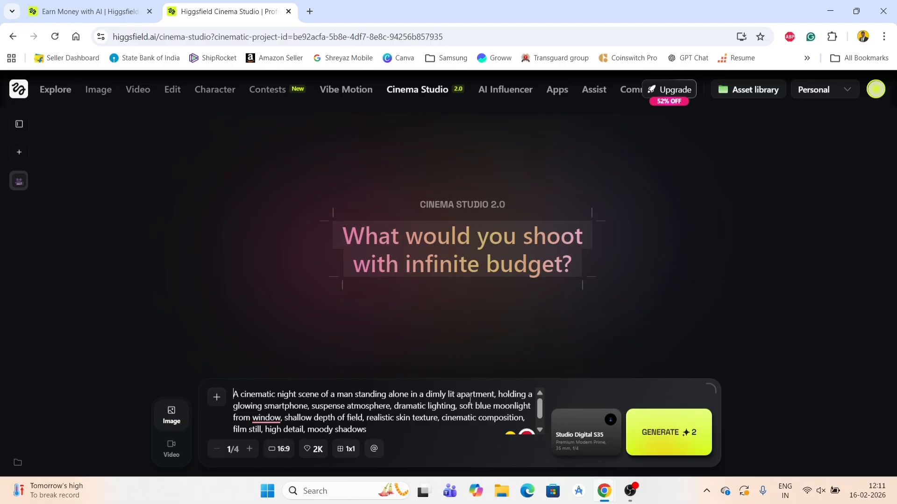
{"action": "scroll", "coordinate": [475, 408], "scroll_direction": "down", "scroll_amount": 1}
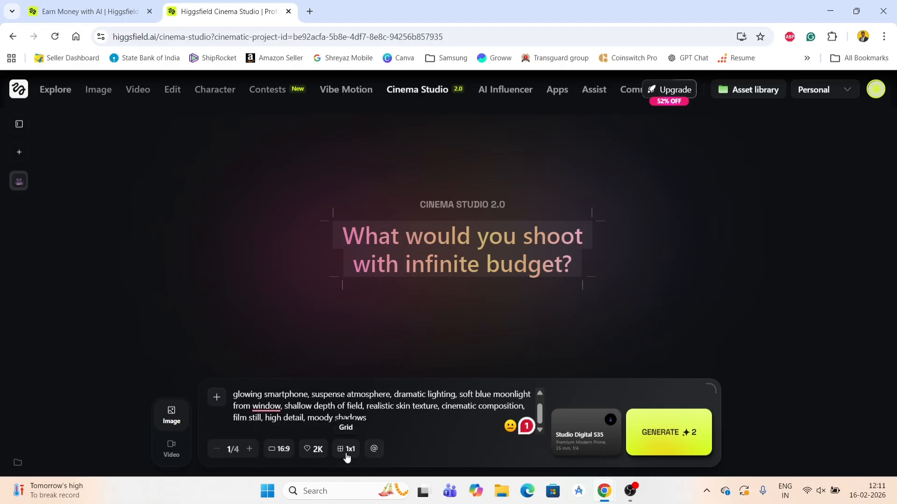
Check the Studio Digital S35 camera setup and generate the image from the prompt
{"action": "left_click", "coordinate": [584, 438]}
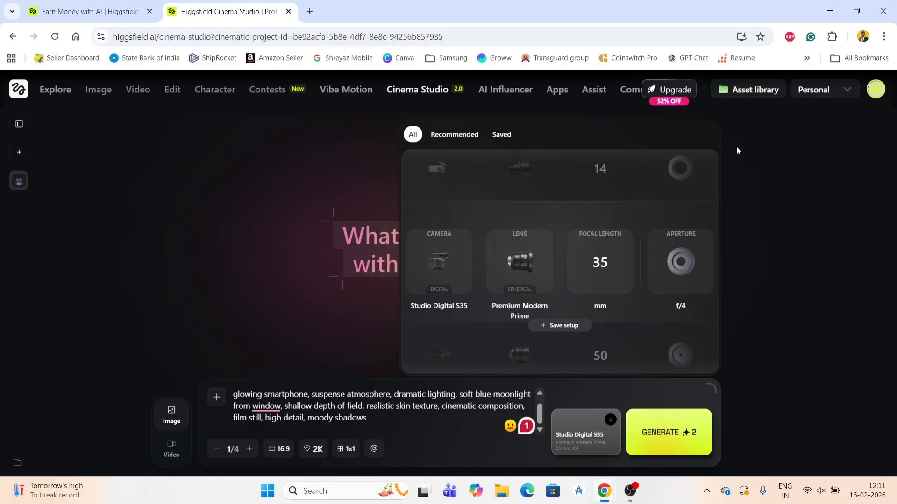
{"action": "left_click", "coordinate": [751, 165]}
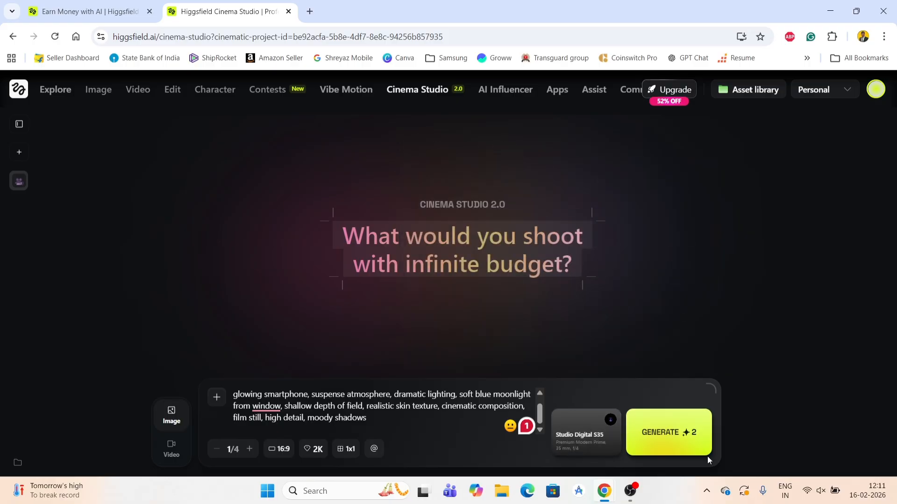
{"action": "left_click", "coordinate": [674, 433]}
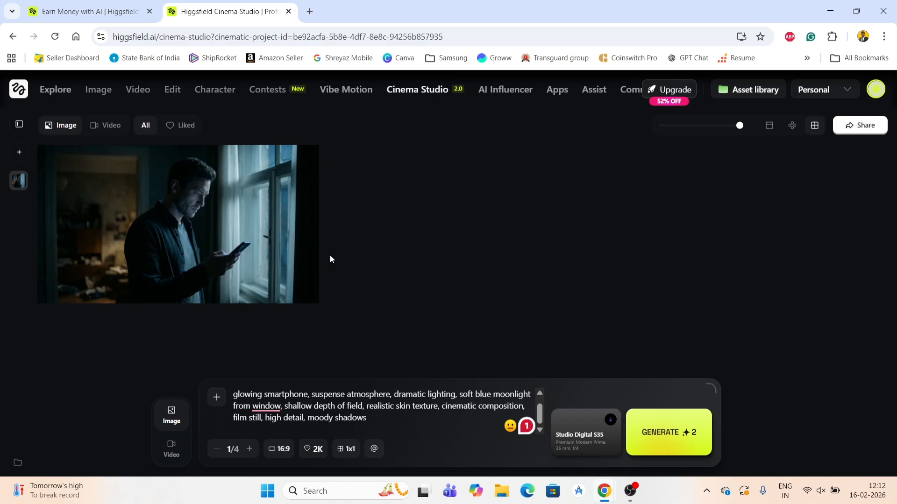
Open the 3D Scene view of the generated image, dismiss the shortcuts guide, and close the view
{"action": "mouse_move", "coordinate": [316, 260]}
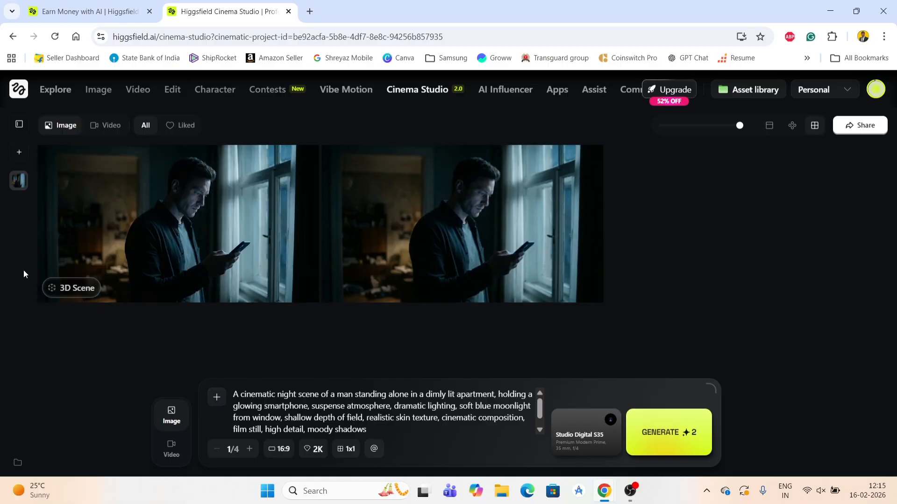
{"action": "left_click", "coordinate": [63, 289]}
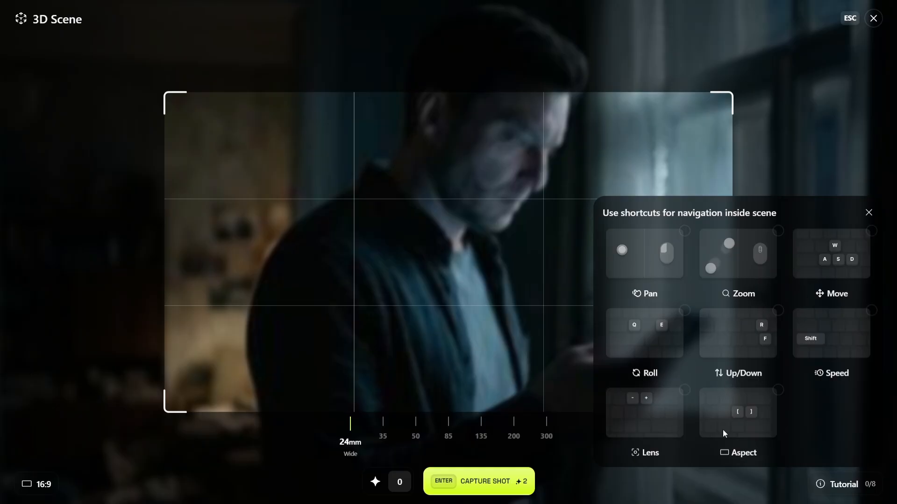
{"action": "left_click", "coordinate": [869, 213]}
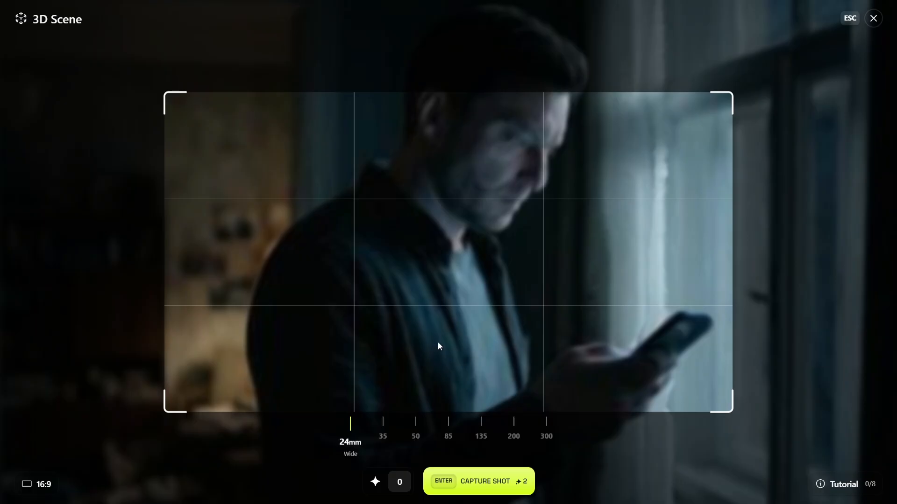
{"action": "key", "text": "Down"}
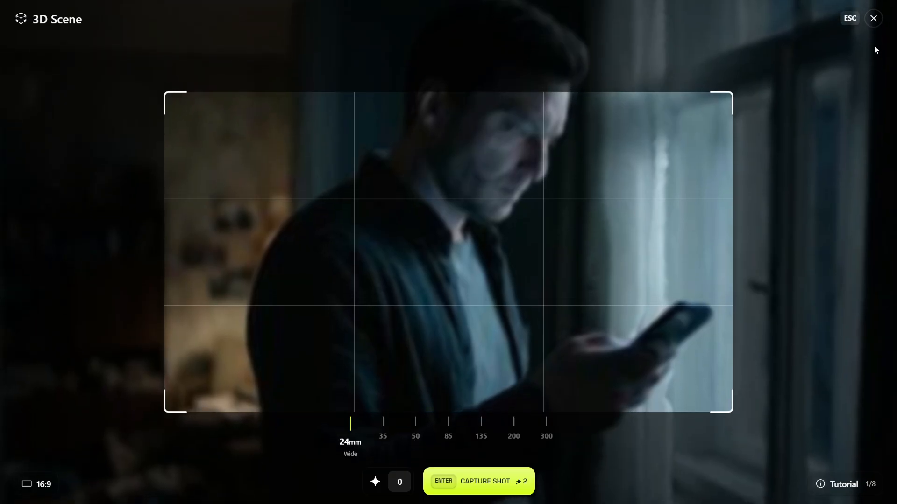
{"action": "left_click", "coordinate": [873, 19]}
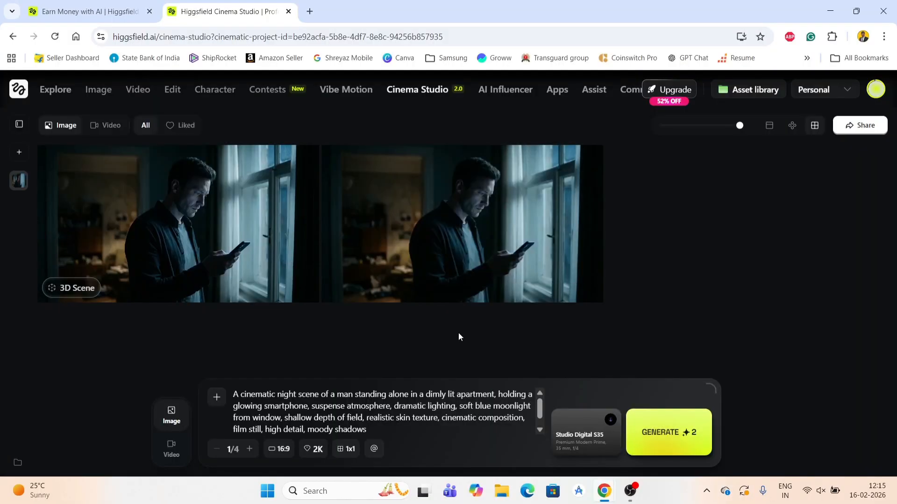
Animate the second generated image as a video using Multi-shot Manual mode
{"action": "mouse_move", "coordinate": [456, 253]}
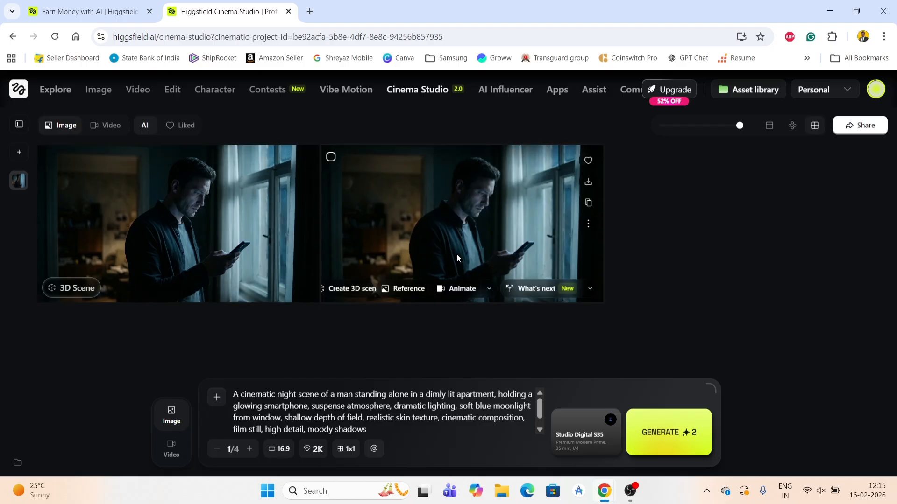
{"action": "left_click", "coordinate": [462, 290]}
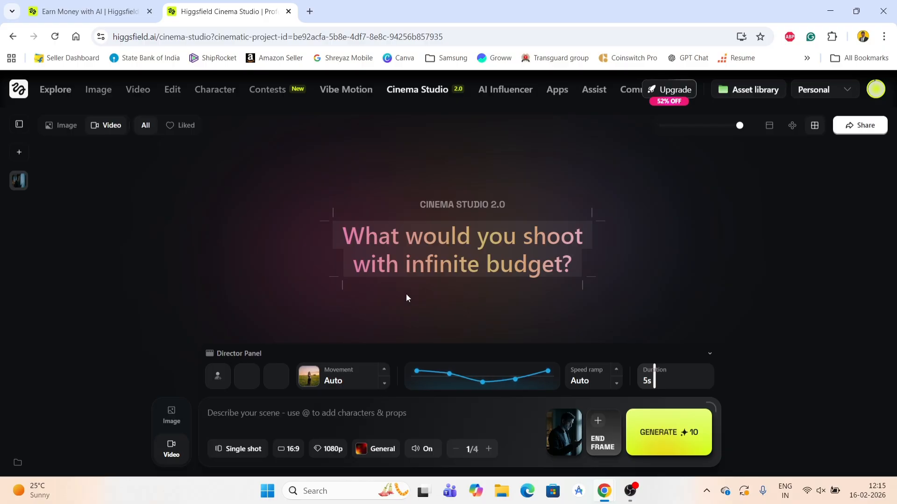
{"action": "left_click", "coordinate": [238, 450]}
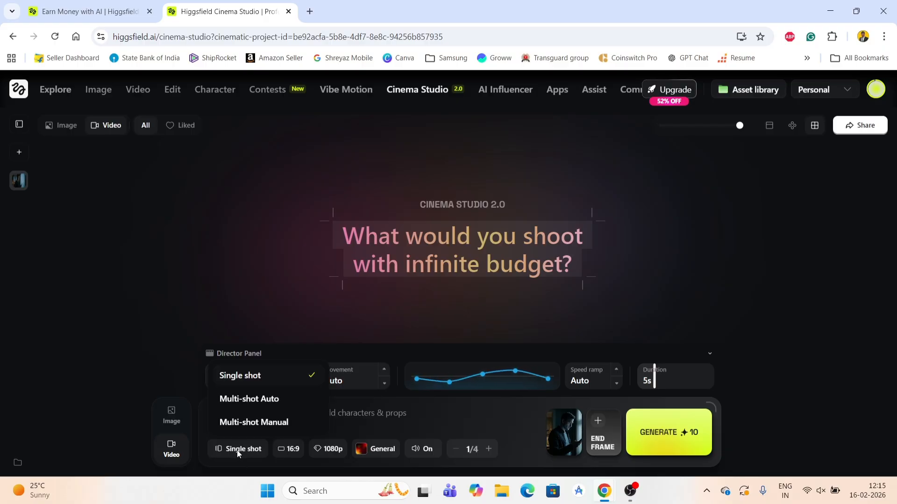
{"action": "left_click", "coordinate": [243, 423]}
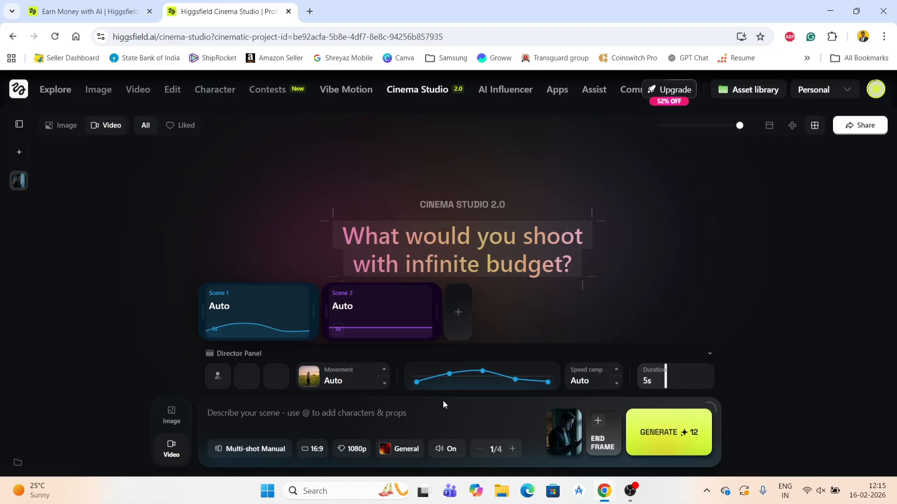
Set Scene 1's camera movement to Zoom Out and its duration to 9s
{"action": "left_click", "coordinate": [329, 379]}
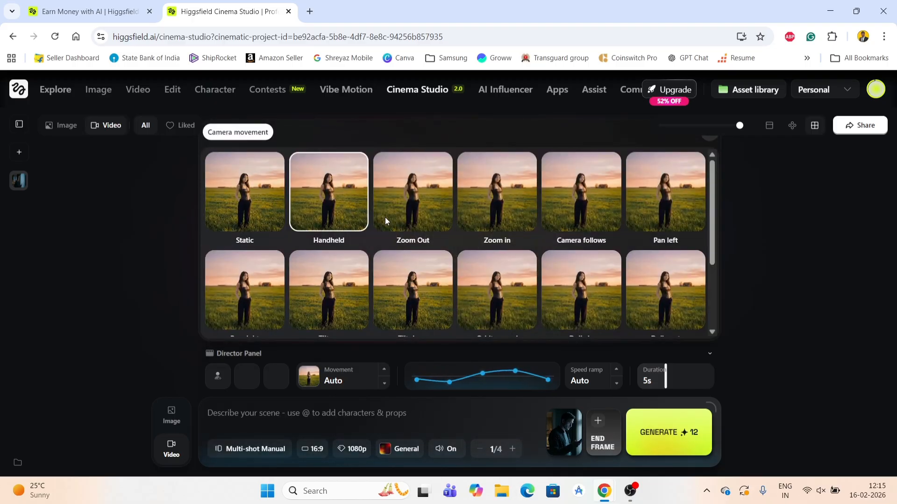
{"action": "left_click", "coordinate": [418, 221]}
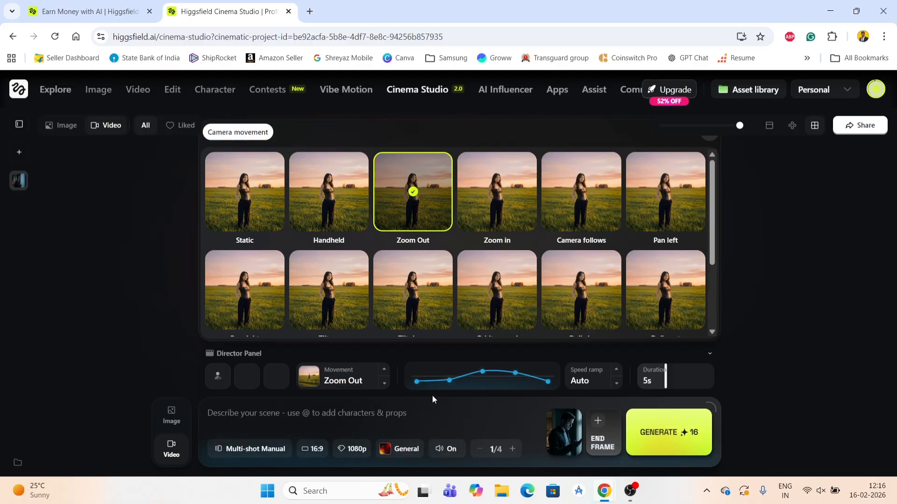
{"action": "left_click", "coordinate": [658, 376]}
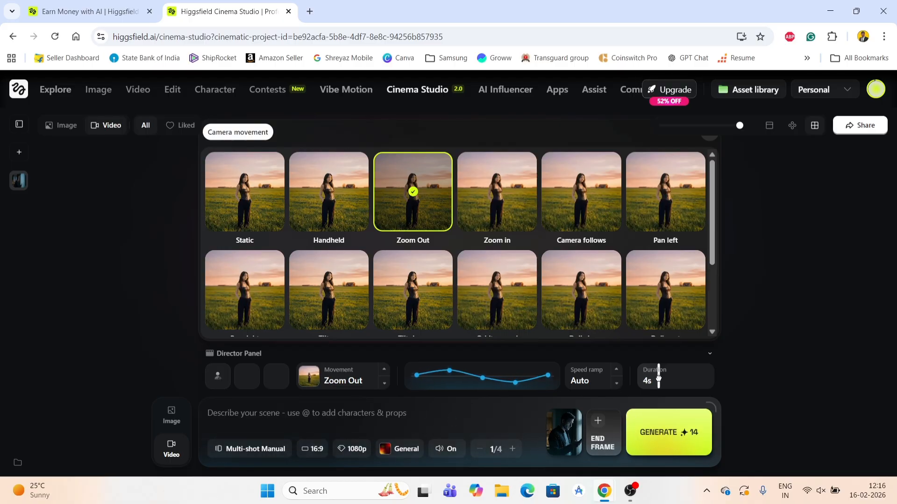
{"action": "left_click_drag", "start_coordinate": [659, 376], "coordinate": [695, 382]}
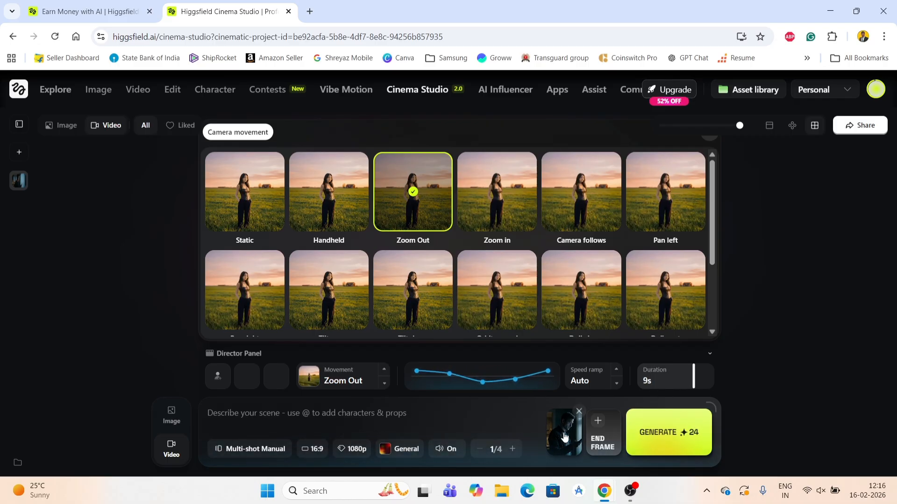
{"action": "left_click", "coordinate": [783, 210]}
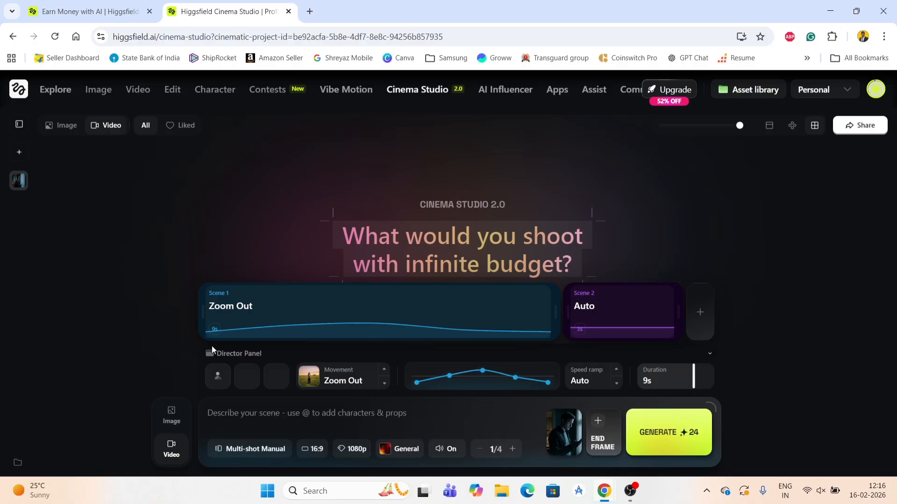
Generate the multi-shot video from the image start frame
{"action": "left_click", "coordinate": [217, 376]}
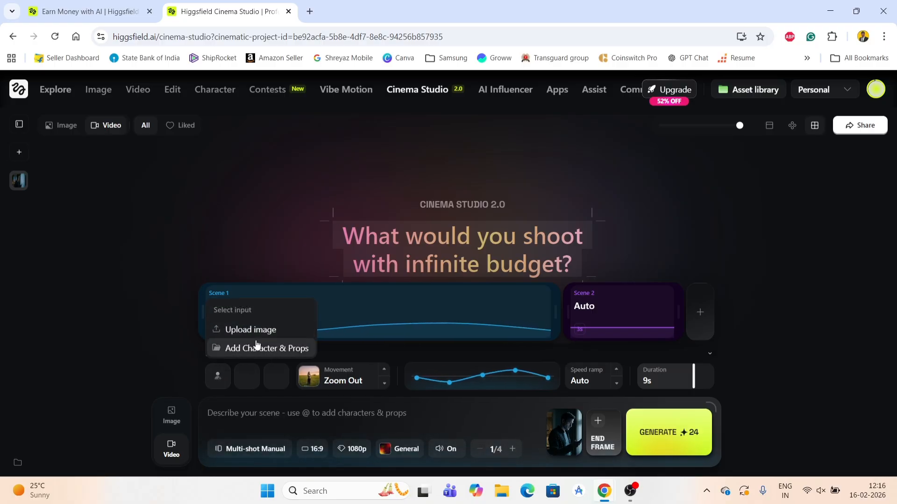
{"action": "left_click", "coordinate": [188, 327]}
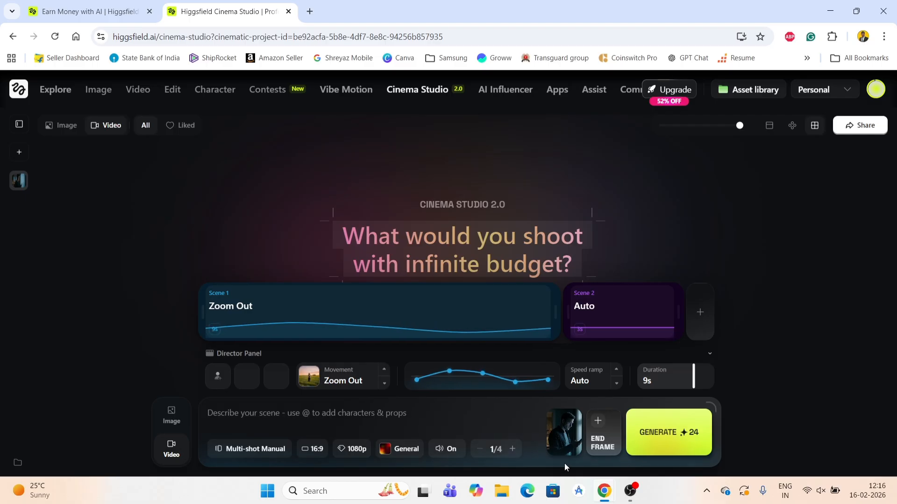
{"action": "mouse_move", "coordinate": [556, 457]}
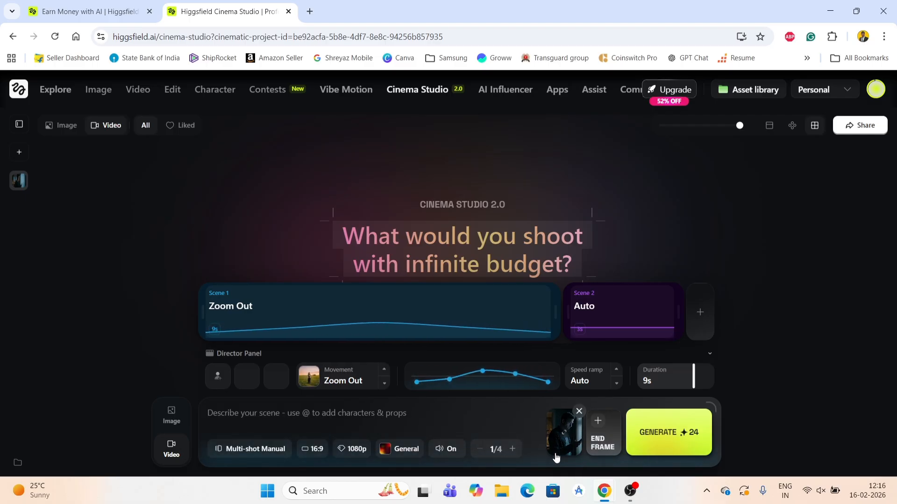
{"action": "left_click", "coordinate": [663, 439]}
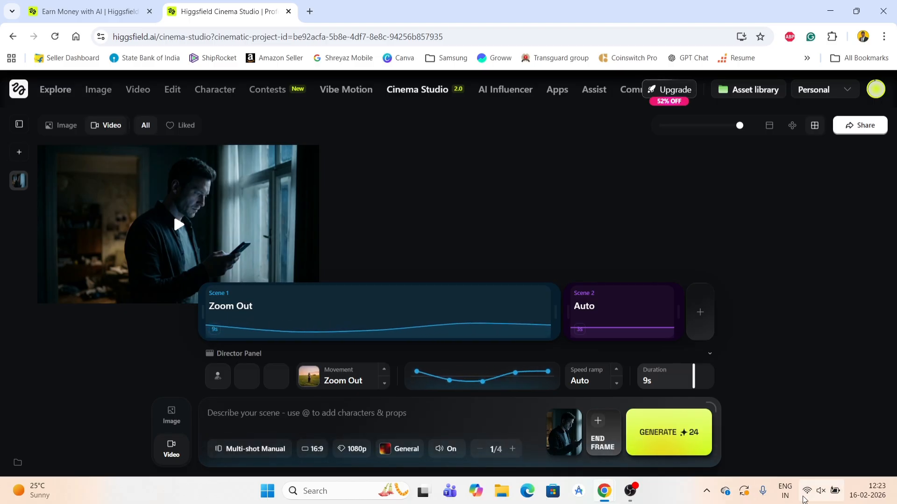
Unmute the system audio
{"action": "left_click", "coordinate": [820, 494]}
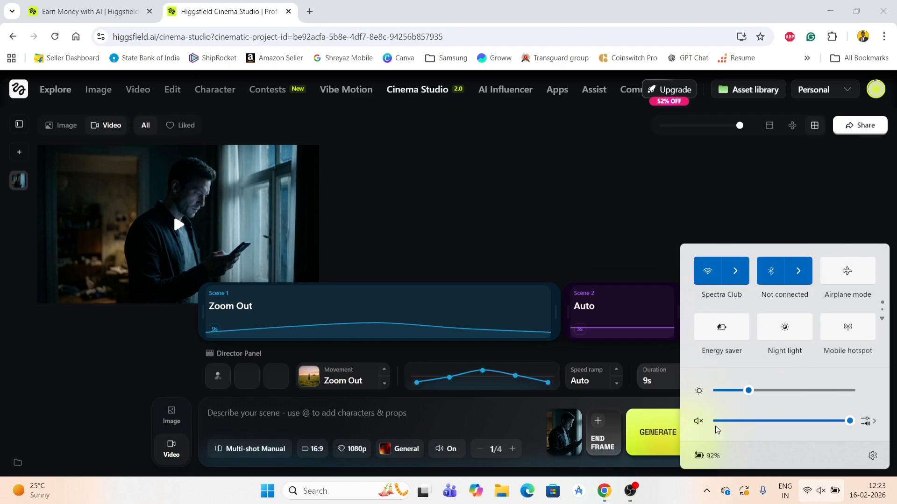
{"action": "left_click", "coordinate": [699, 424]}
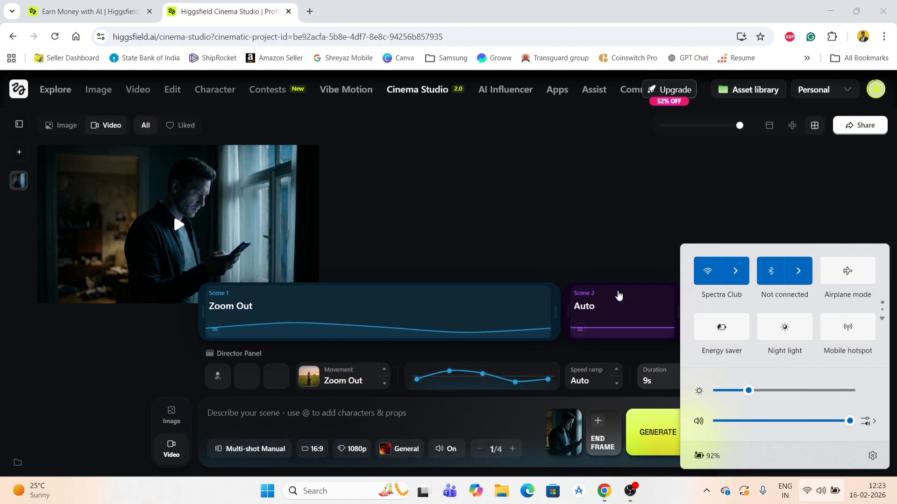
{"action": "left_click", "coordinate": [612, 251]}
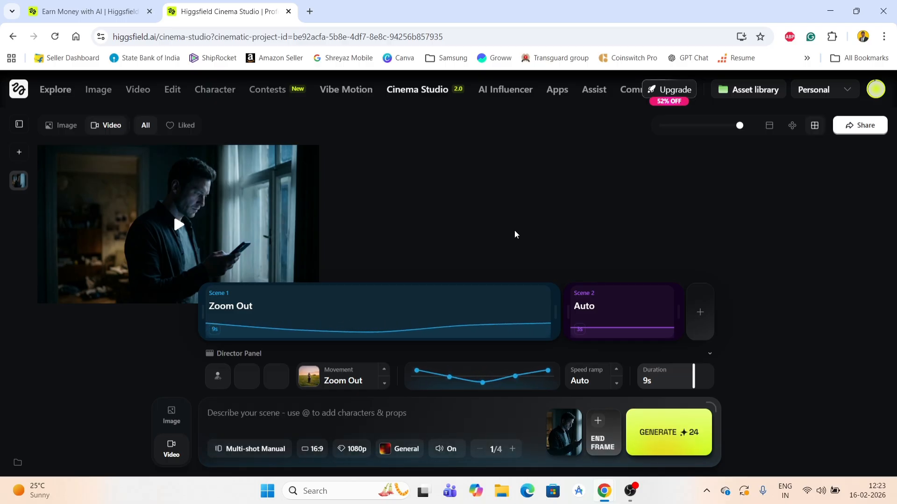
Open the generated video in the viewer and play it back for review
{"action": "mouse_move", "coordinate": [161, 238]}
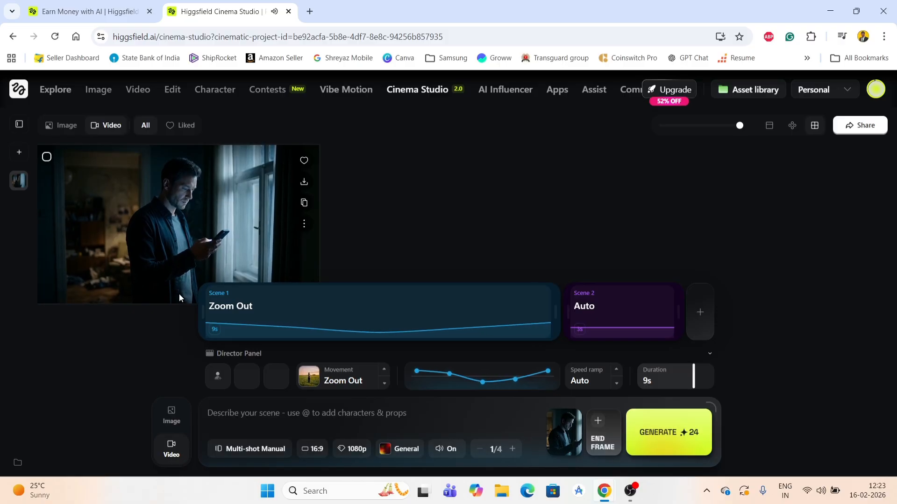
{"action": "left_click", "coordinate": [132, 198]}
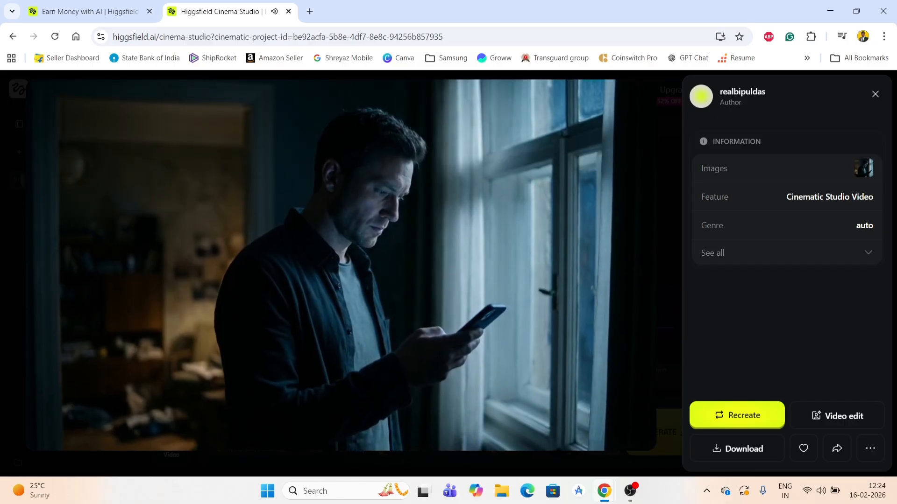
{"action": "mouse_move", "coordinate": [36, 425]}
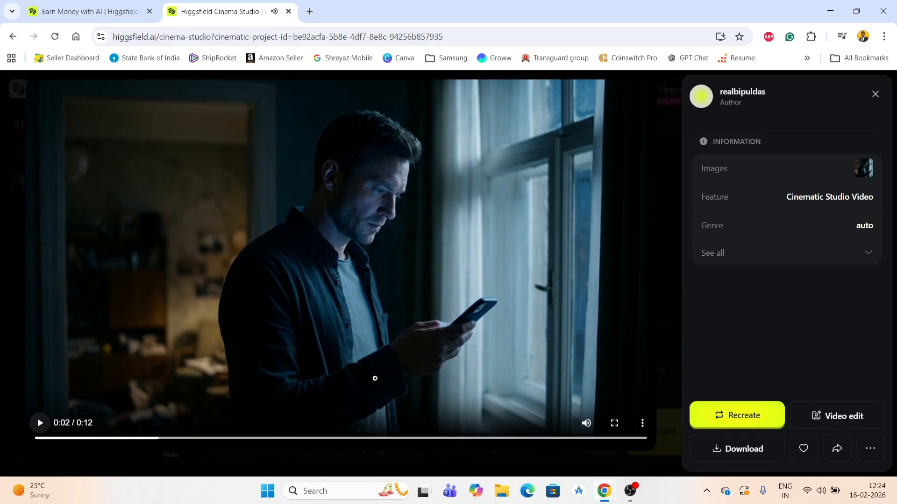
{"action": "left_click", "coordinate": [825, 497]}
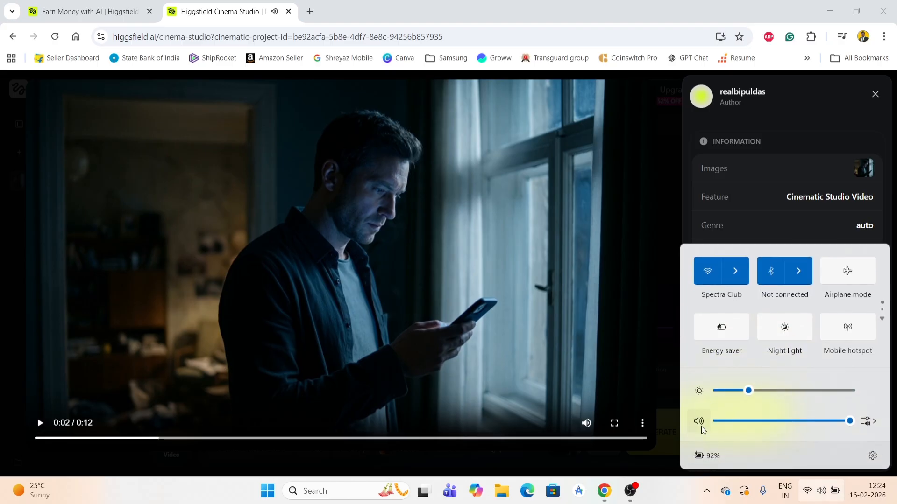
{"action": "left_click", "coordinate": [622, 337]}
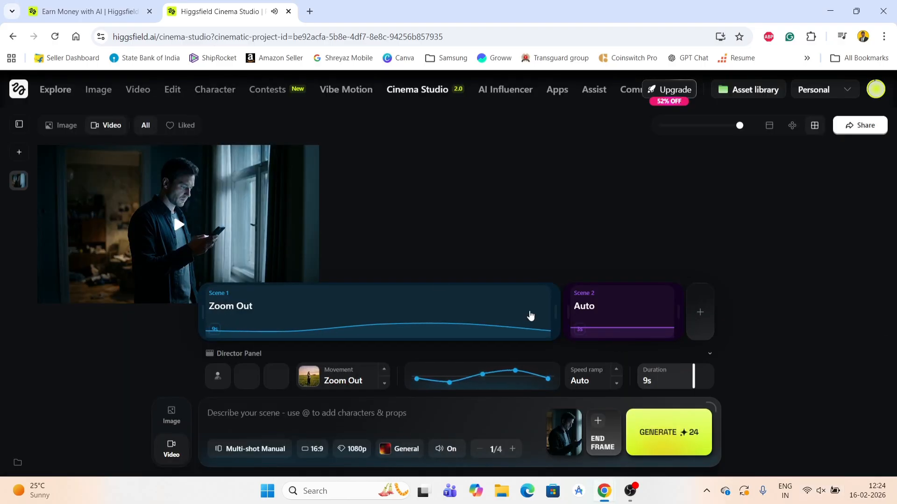
{"action": "double_click", "coordinate": [167, 226]}
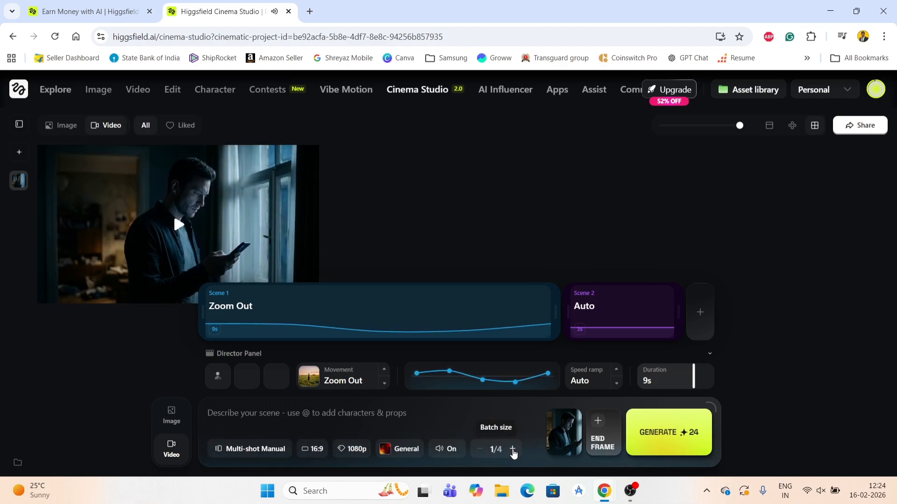
Open the generated multi-shot video in the viewer, check its details and download it
{"action": "left_click", "coordinate": [597, 332]}
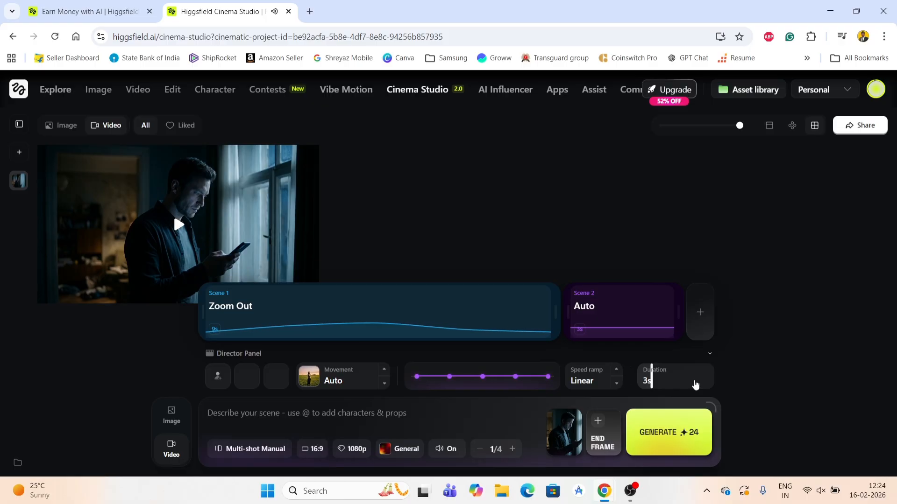
{"action": "left_click", "coordinate": [200, 243]}
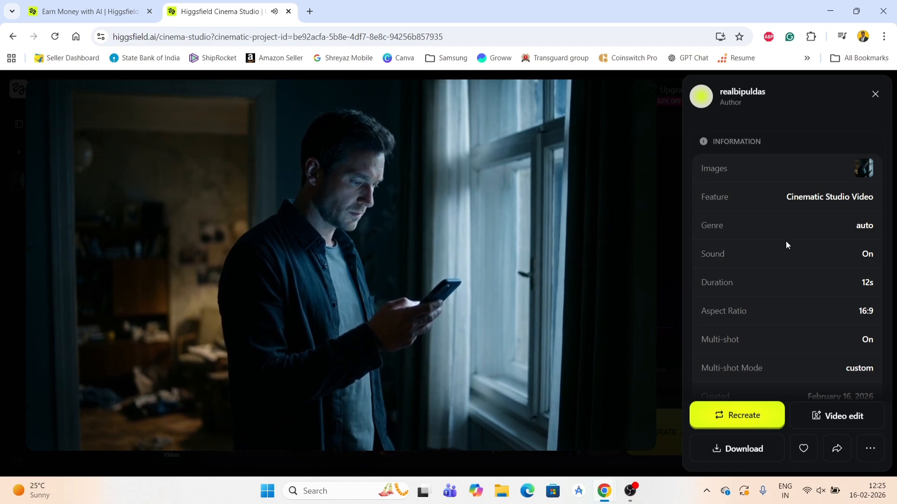
{"action": "scroll", "coordinate": [778, 296], "scroll_direction": "down", "scroll_amount": 1}
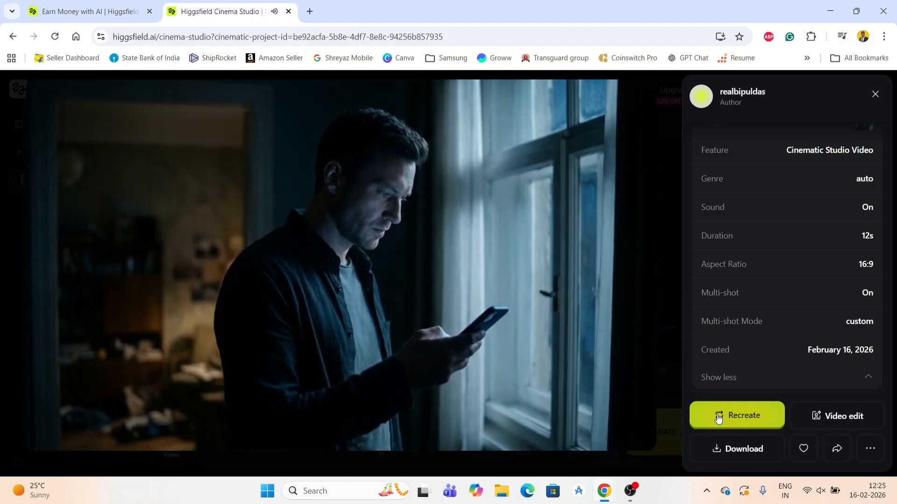
{"action": "left_click", "coordinate": [736, 452]}
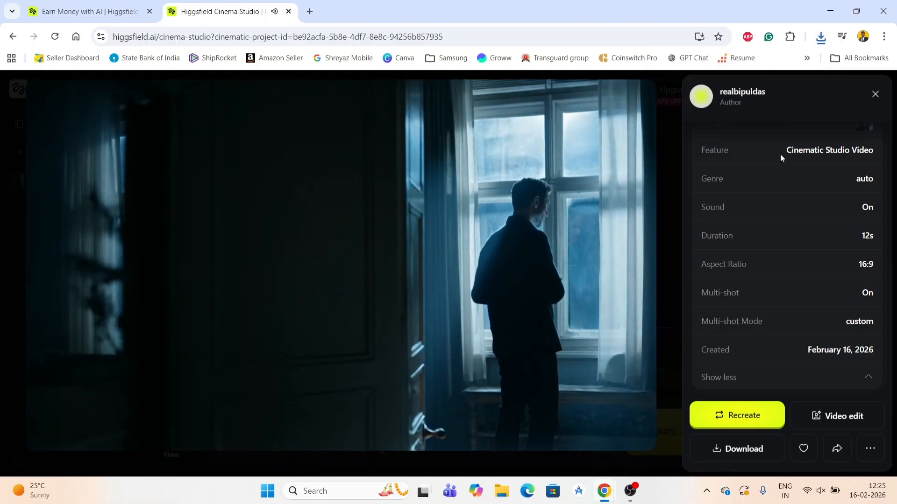
{"action": "left_click", "coordinate": [876, 96]}
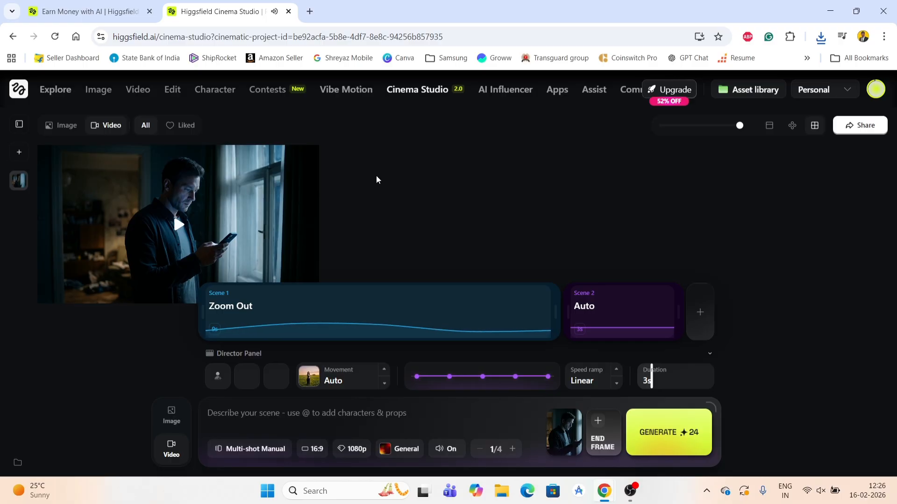
Reopen the generated video in the viewer to watch it again
{"action": "mouse_move", "coordinate": [166, 218]}
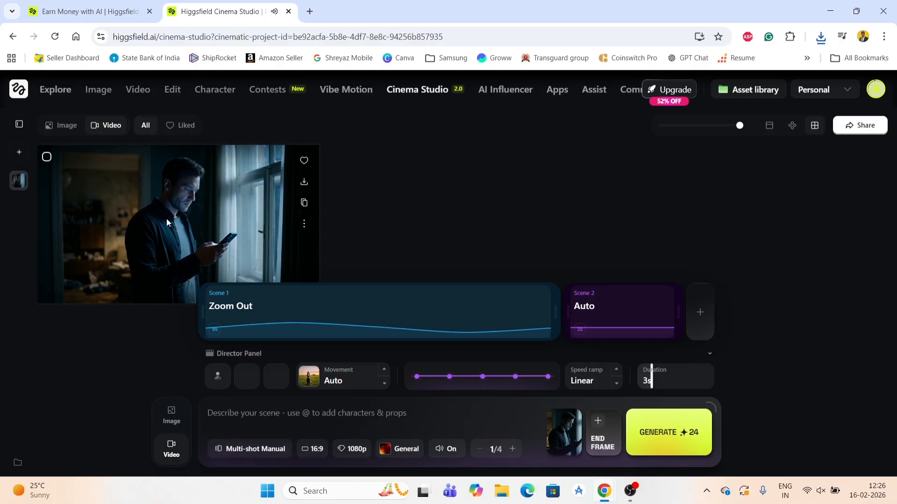
{"action": "left_click", "coordinate": [189, 231]}
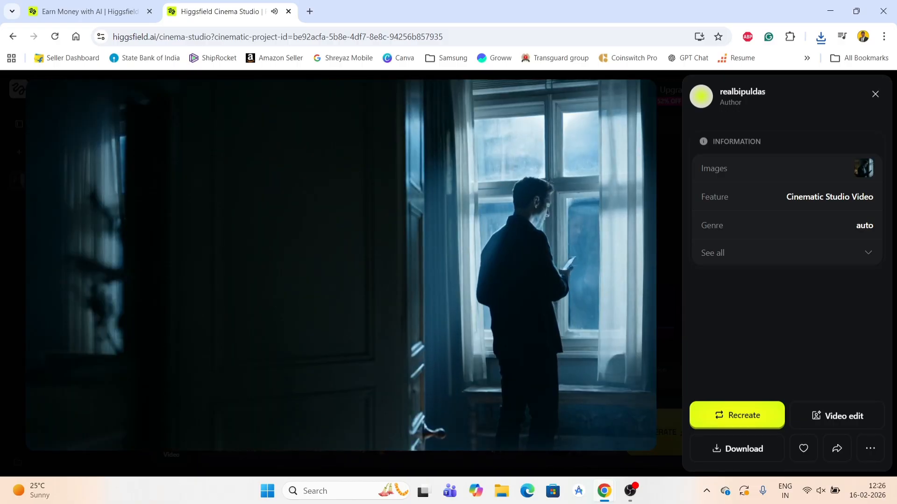
{"action": "left_click", "coordinate": [874, 96]}
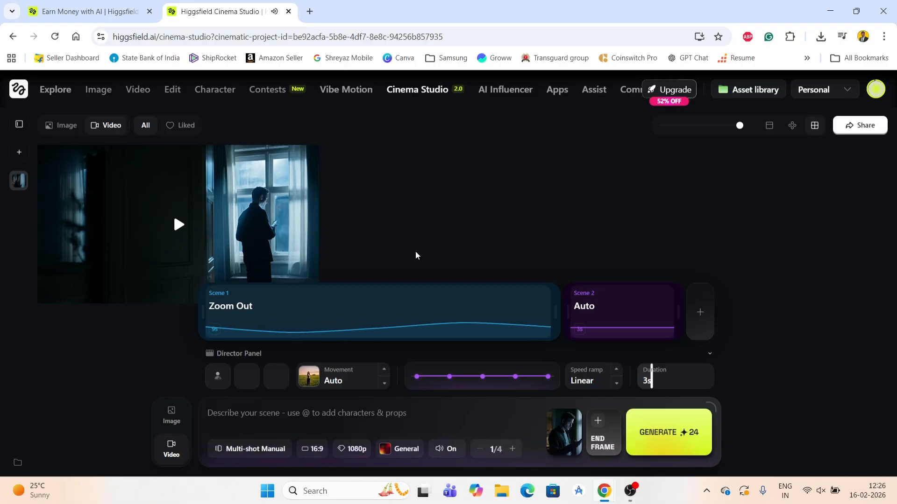
Watch the video in the viewer once more, then go to the Explore page
{"action": "mouse_move", "coordinate": [186, 219]}
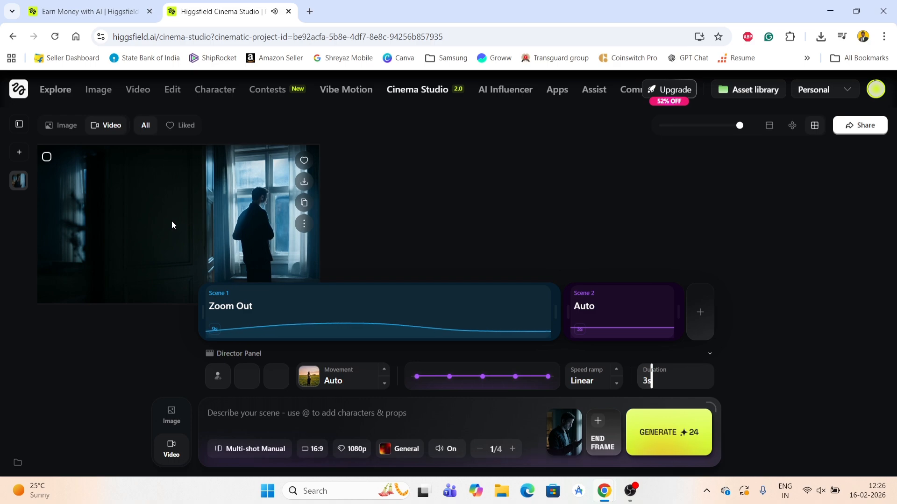
{"action": "left_click", "coordinate": [215, 204]}
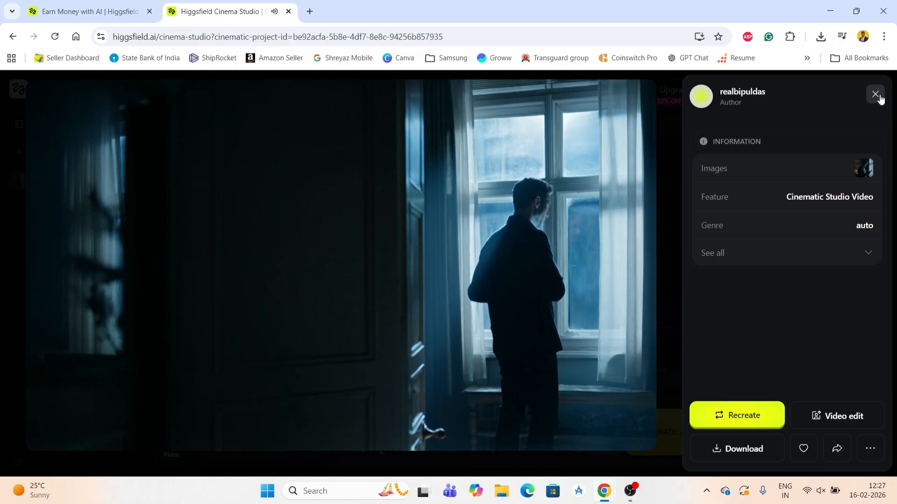
{"action": "left_click", "coordinate": [875, 94]}
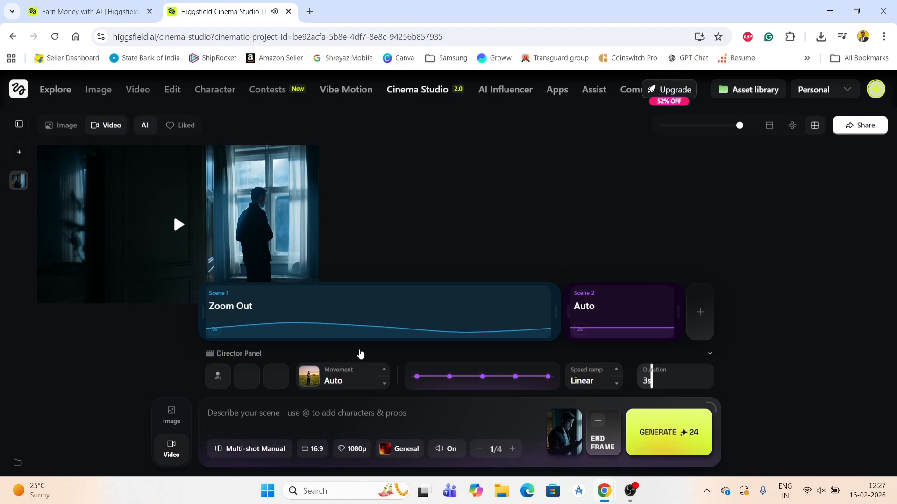
{"action": "left_click", "coordinate": [55, 90]}
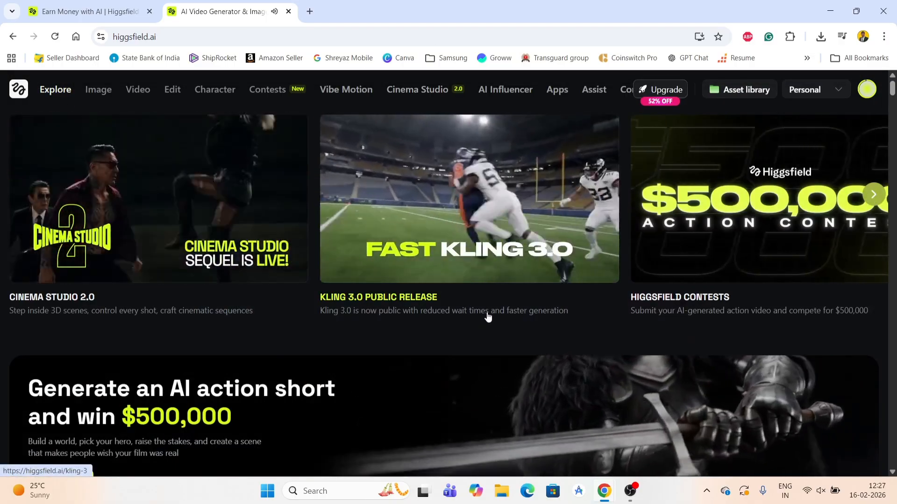